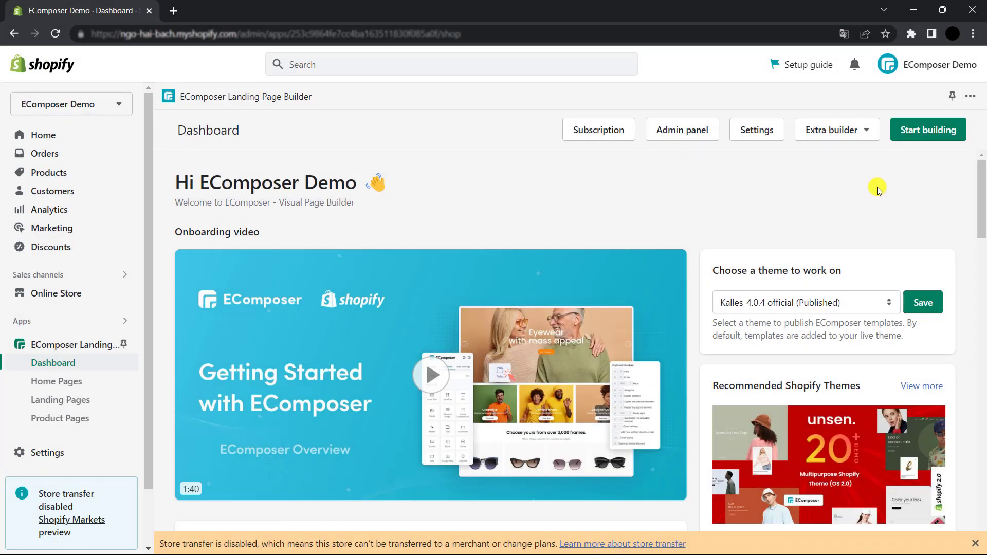
Step: Start a new page from the Headphone Product Page template and load it in the editor
left_click(934, 137)
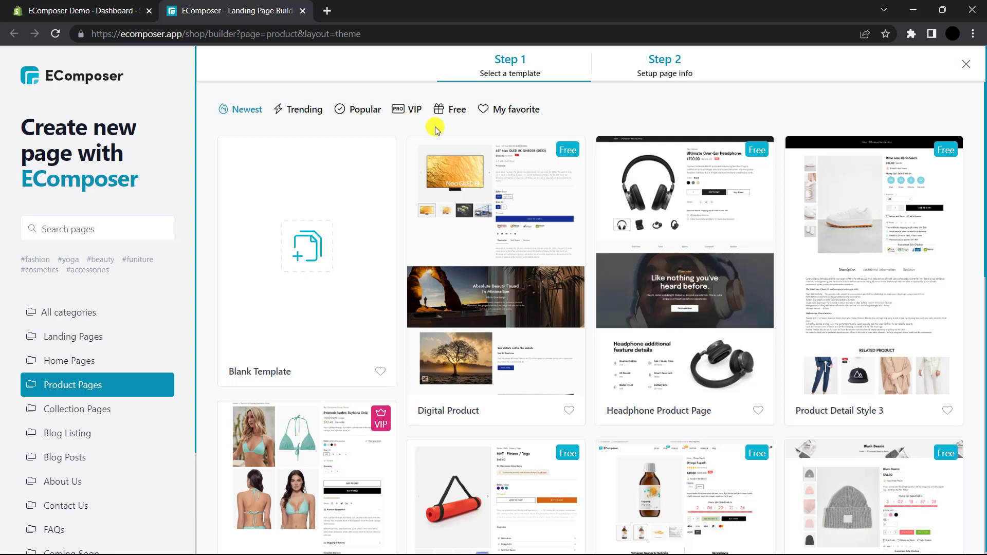
mouse_move(683, 266)
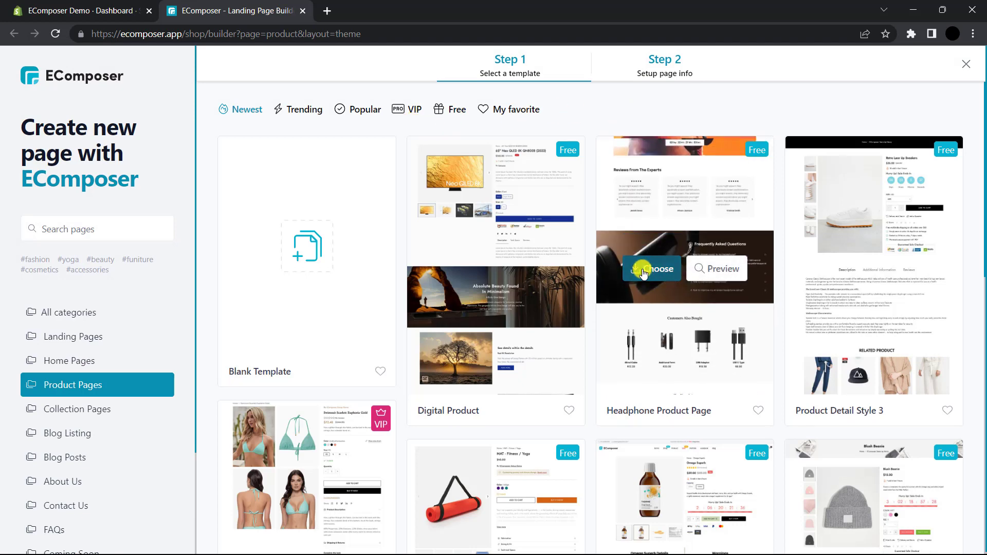
left_click(643, 270)
left_click(756, 523)
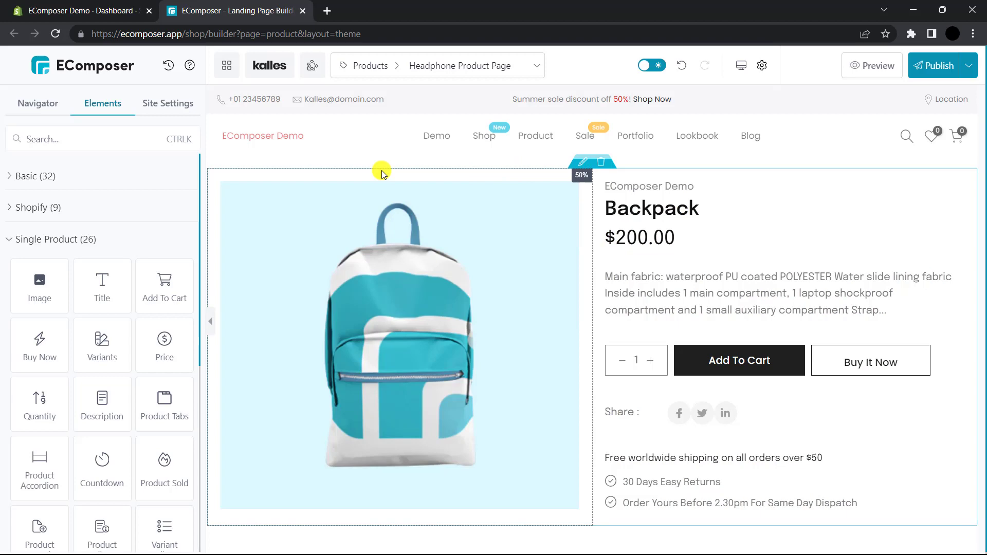
Step: Install the free Ask A Question extension from the Extension Library and dismiss the success message
left_click(311, 71)
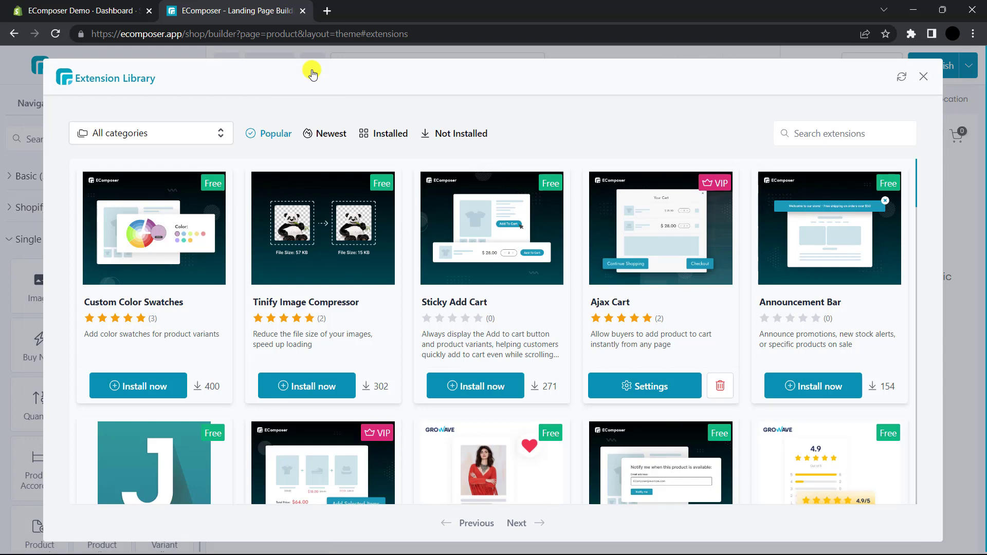
scroll(350, 210, "down", 4)
scroll(351, 211, "down", 5)
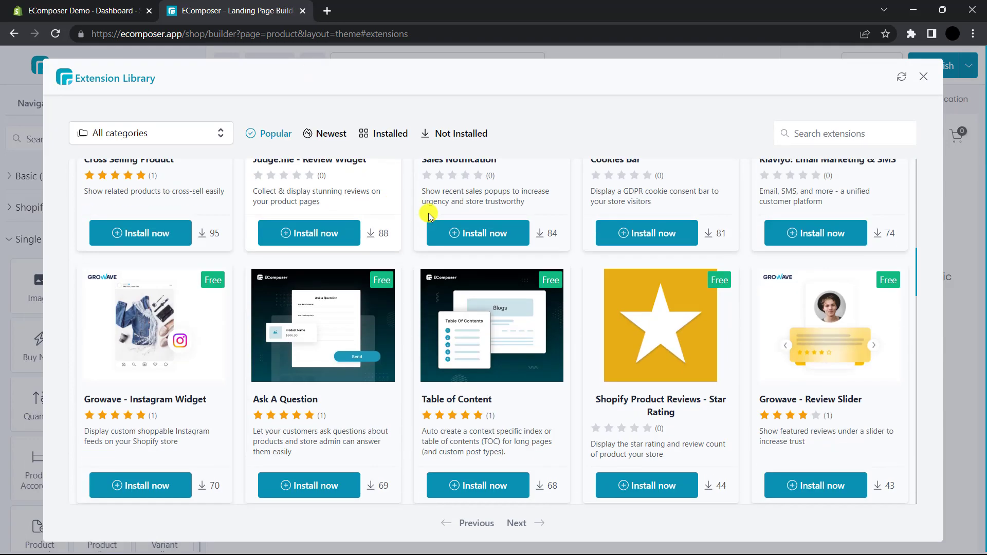
scroll(429, 213, "down", 1)
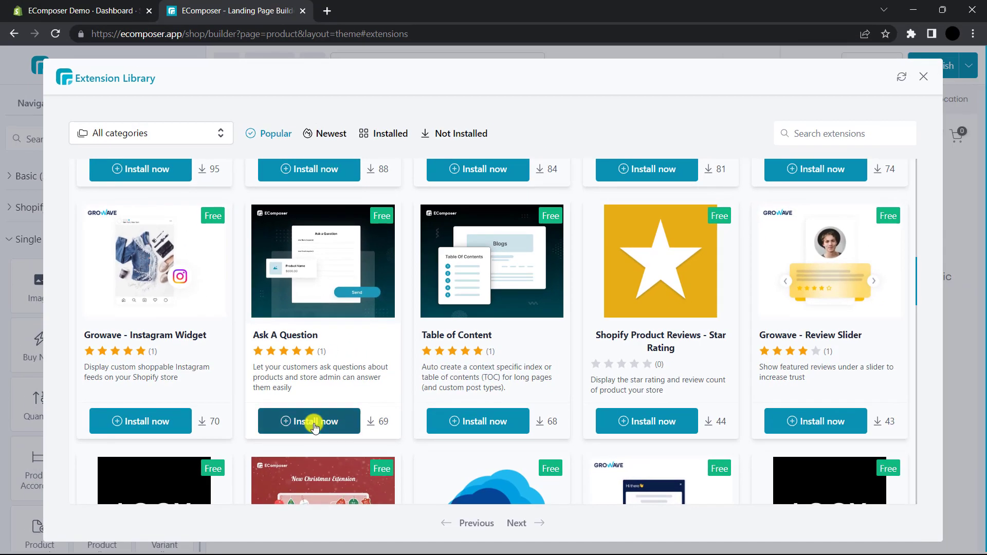
left_click(314, 426)
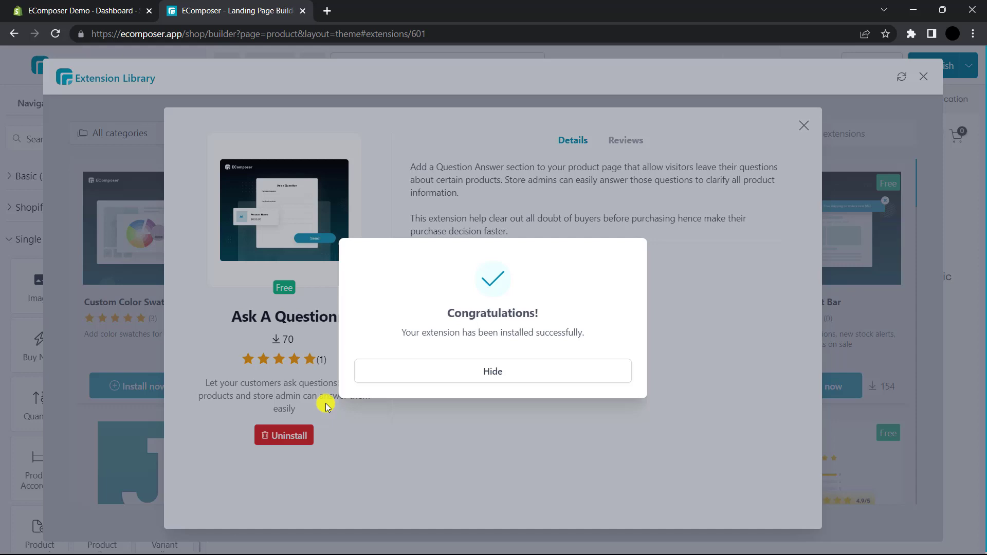
left_click(419, 375)
Step: Place the Ask A Question element from Extensions on the page below the Buy It Now button
left_click(974, 185)
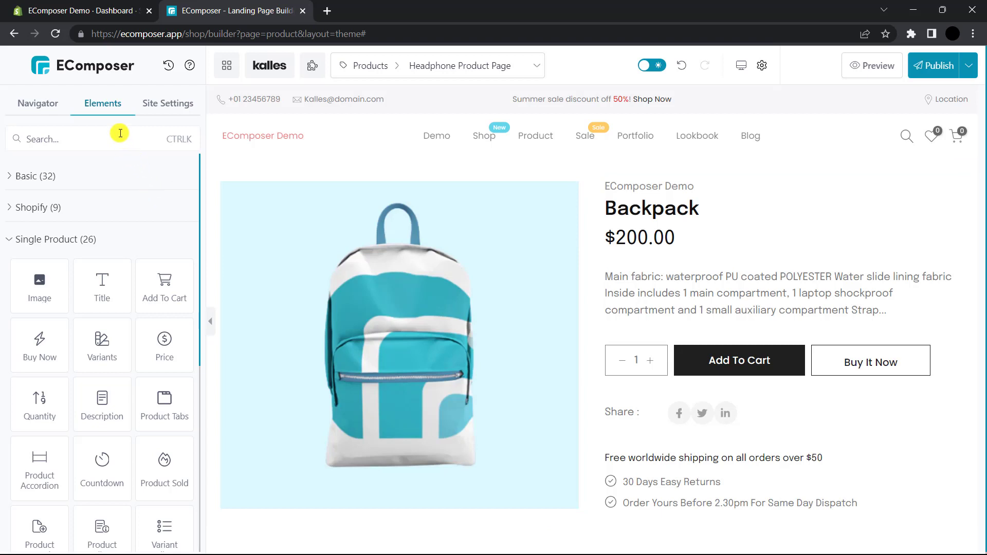
scroll(99, 242, "down", 1)
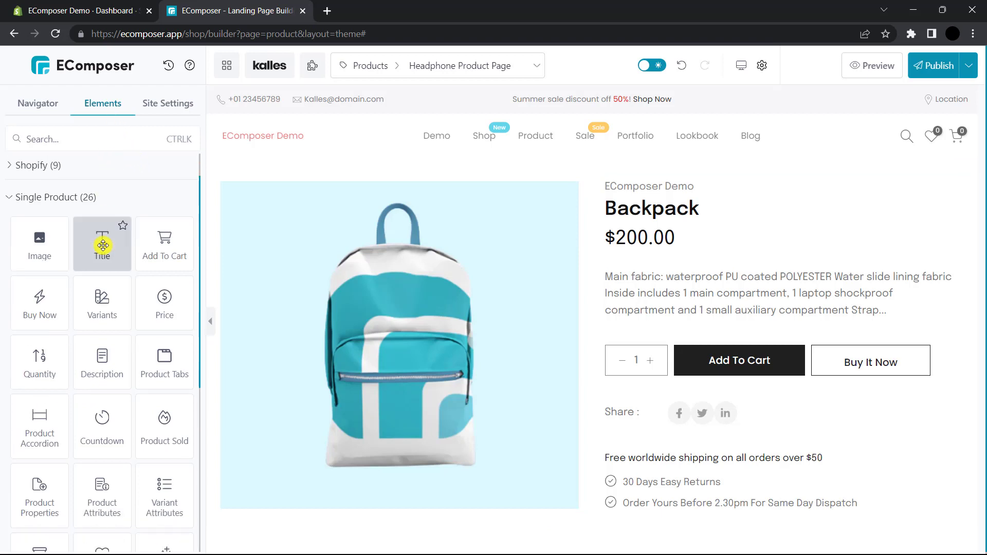
scroll(100, 254, "down", 4)
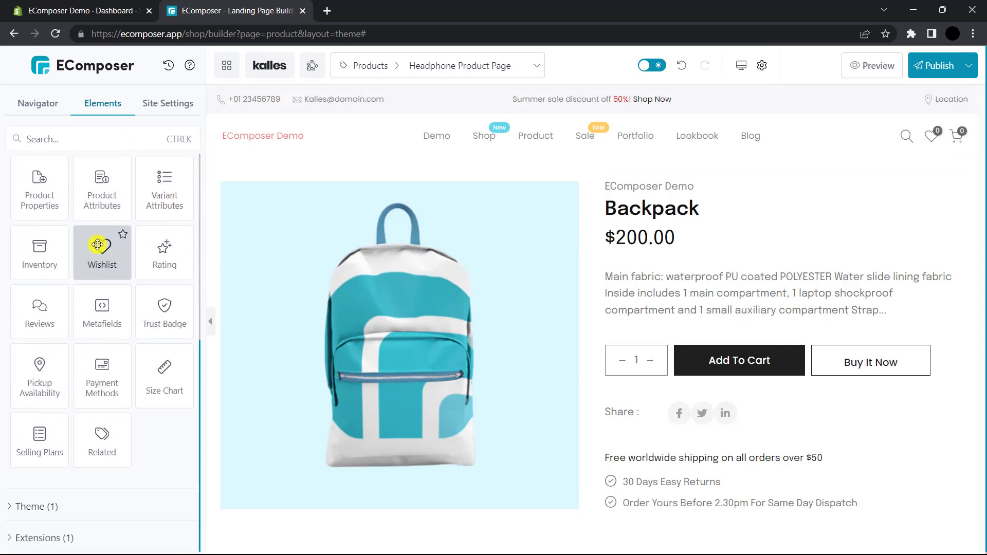
left_click(63, 537)
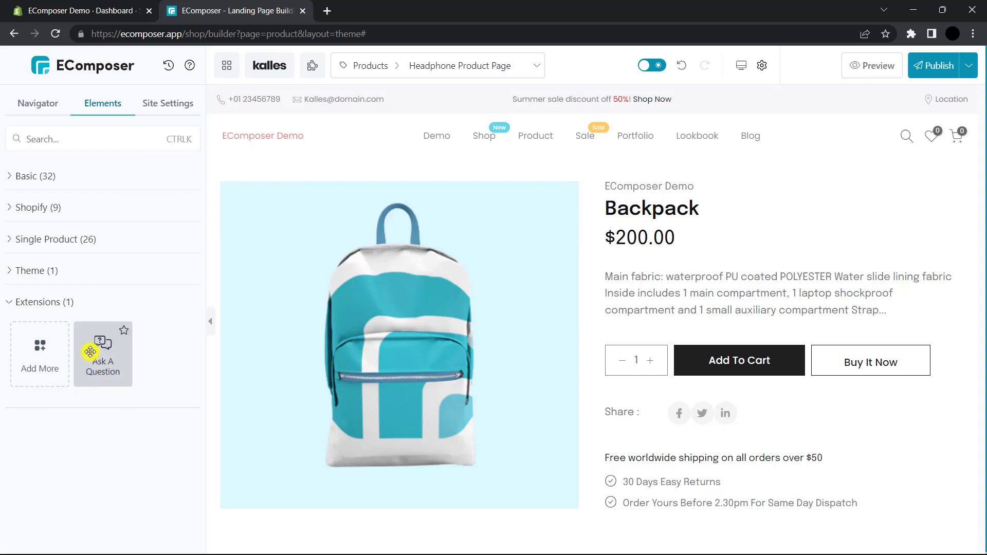
left_click_drag(91, 351, 727, 439)
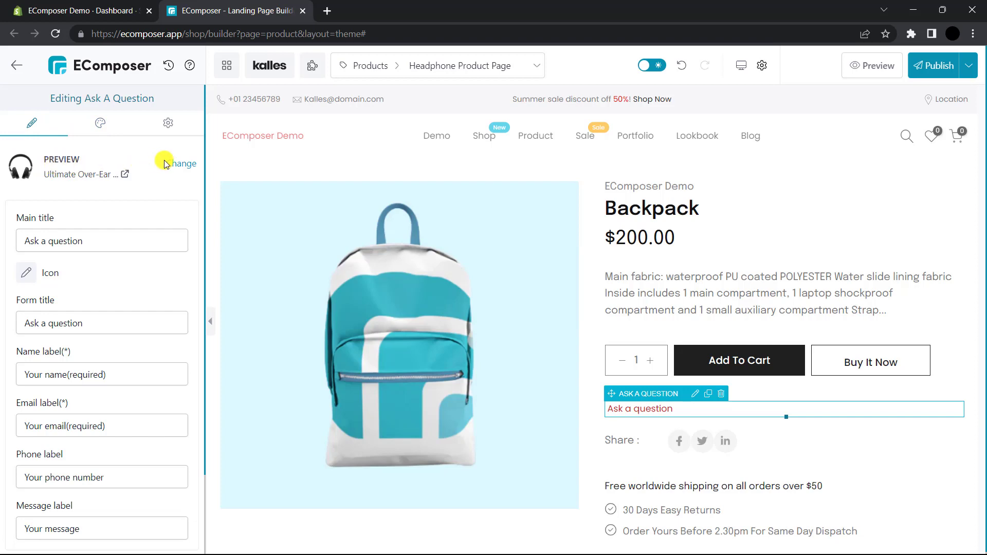
Step: Switch the template's preview product from the headphone to Ybeoplay A9 Passion
left_click(179, 165)
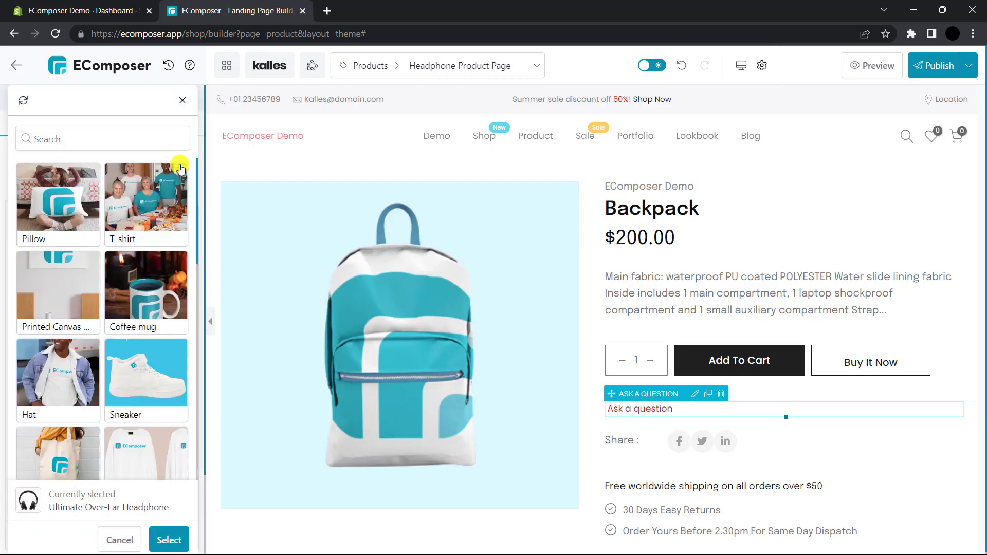
scroll(150, 218, "down", 5)
scroll(150, 217, "down", 2)
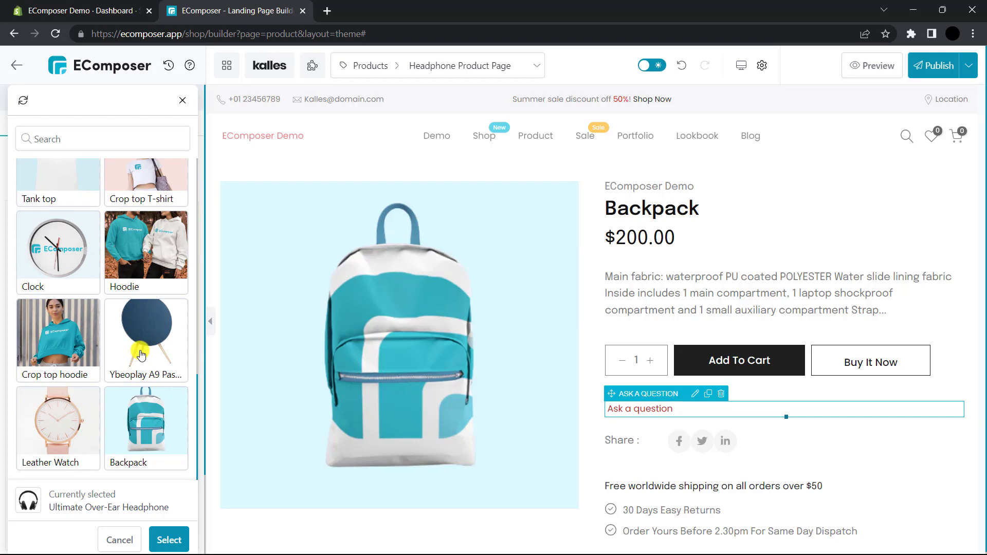
left_click(140, 345)
left_click(169, 540)
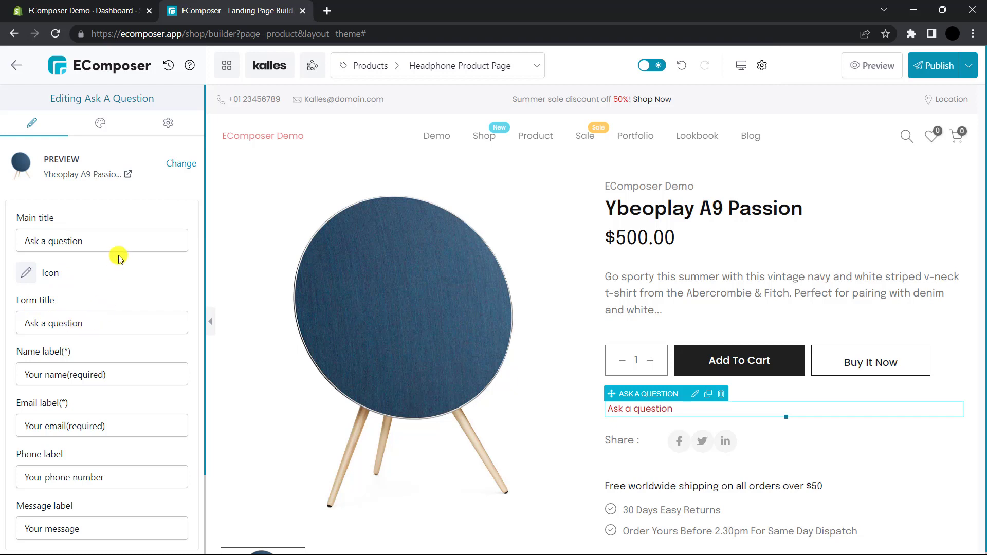
scroll(10, 318, "down", 2)
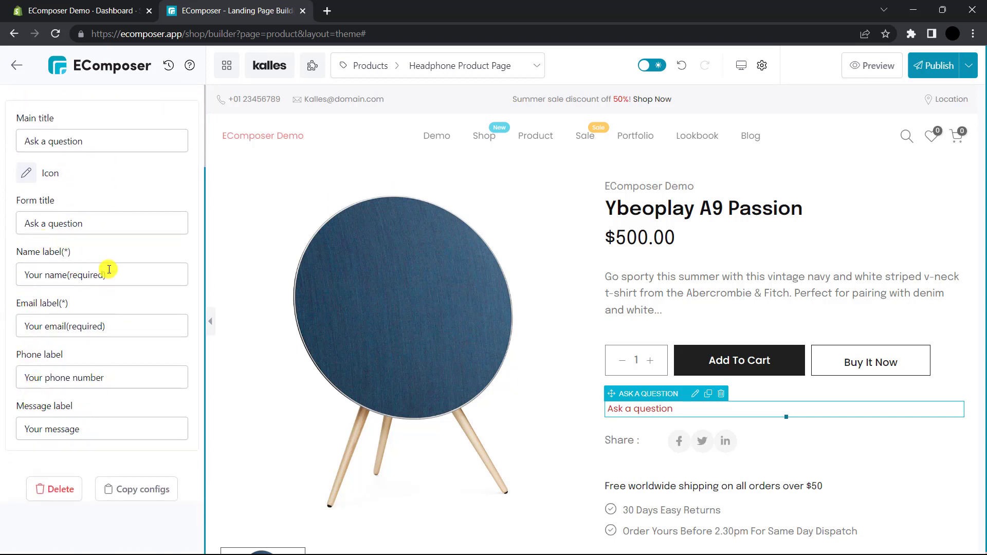
scroll(103, 348, "up", 2)
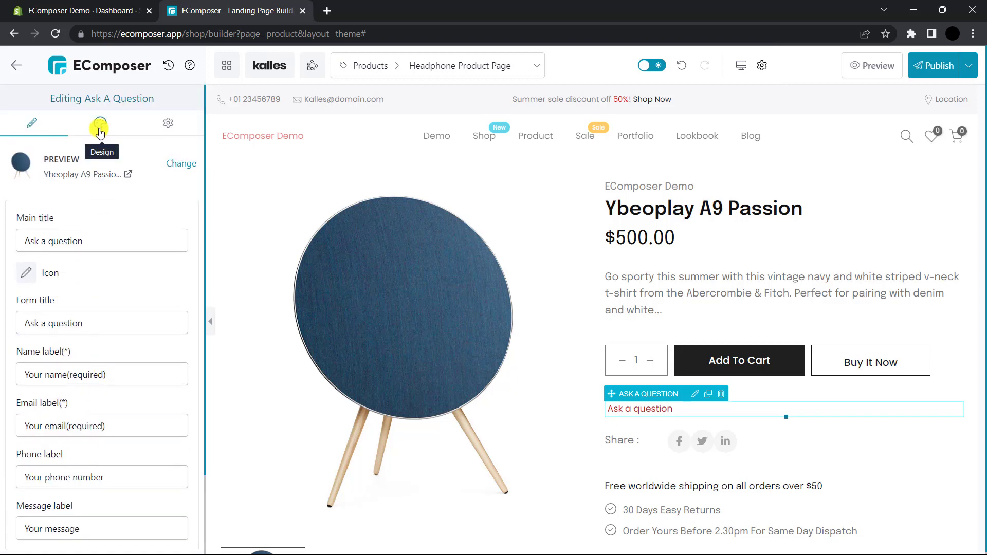
Step: Review the Ask A Question Design and Advanced settings, ending back on Design
left_click(99, 128)
left_click(162, 123)
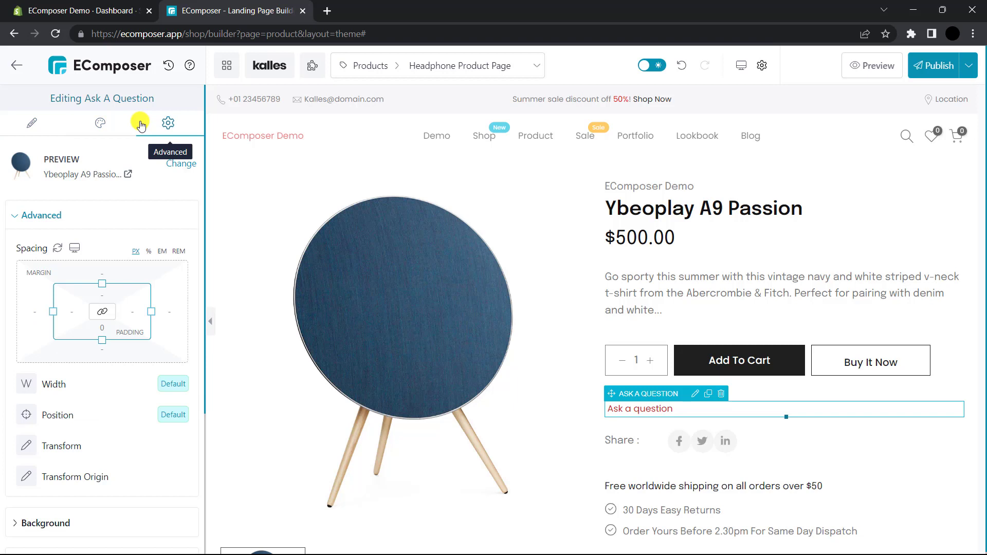
left_click(107, 124)
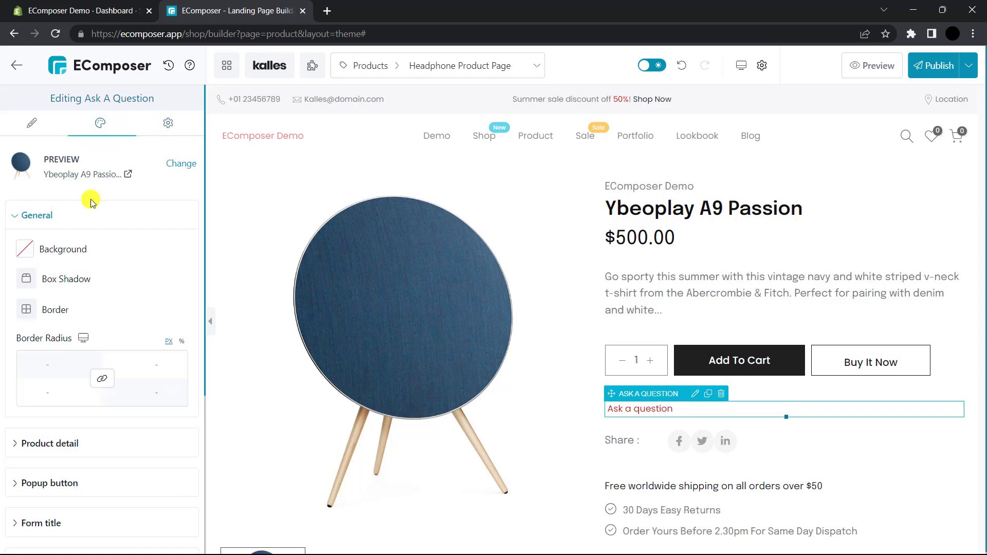
scroll(87, 209, "down", 1)
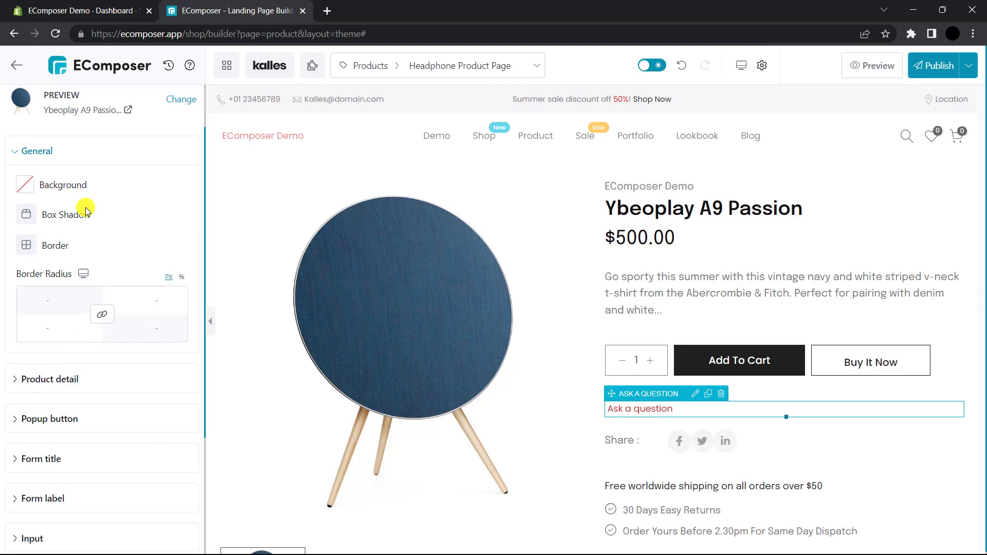
scroll(83, 232, "down", 3)
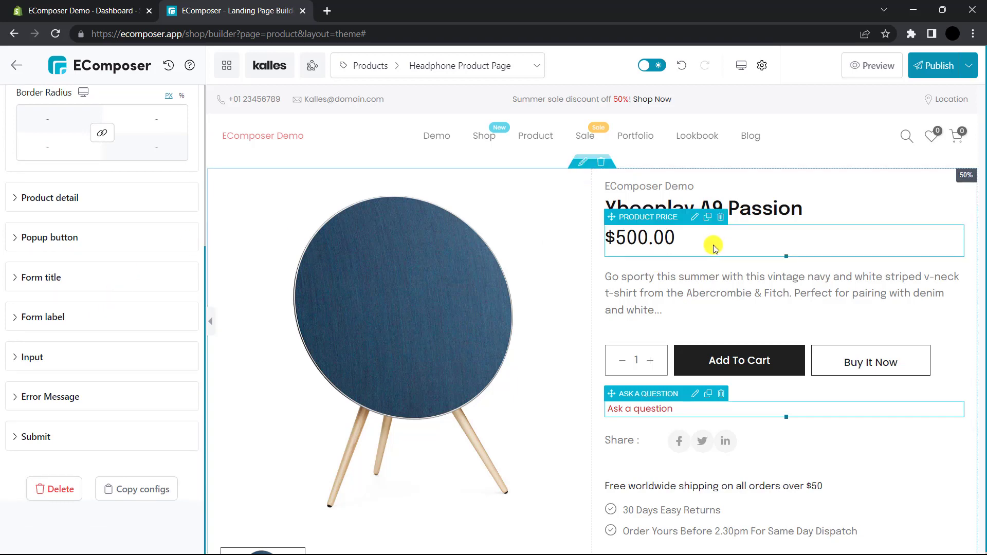
Step: Save and publish the Headphone Product Page template and view it on the live store
left_click(941, 66)
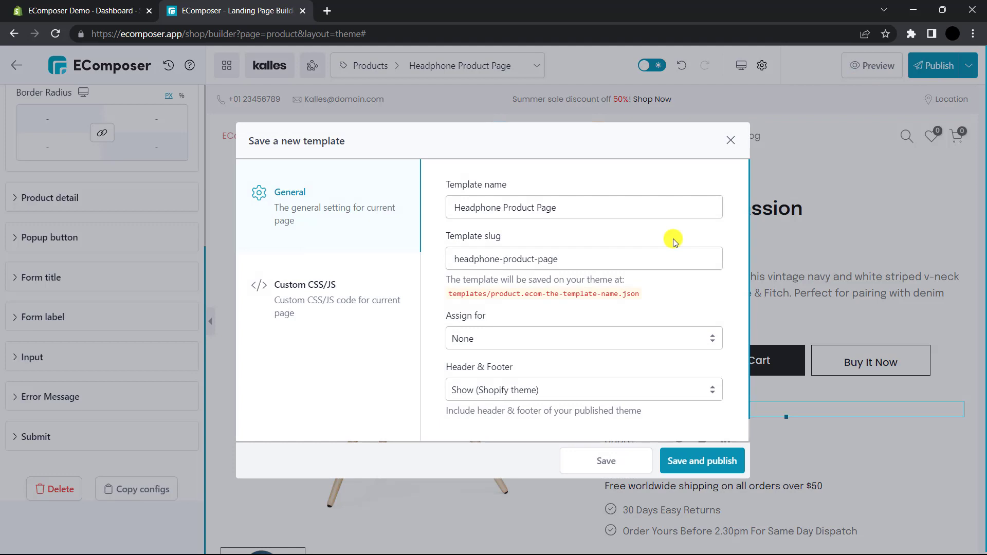
left_click(701, 461)
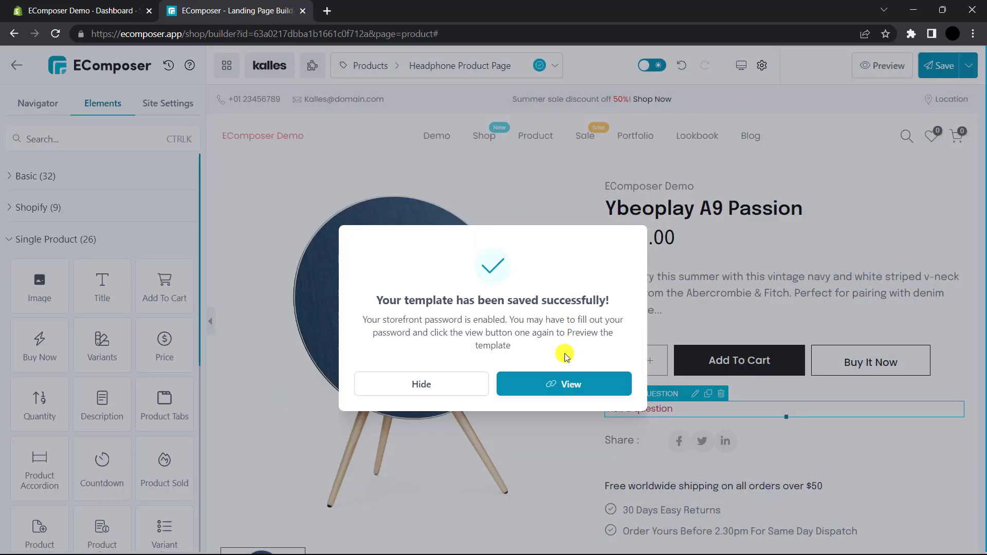
left_click(549, 380)
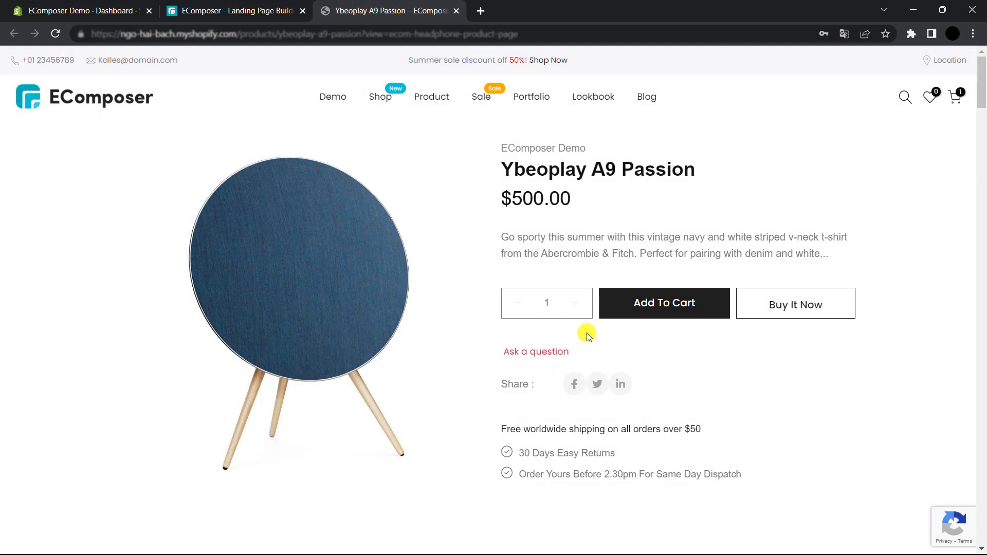
scroll(587, 330, "down", 1)
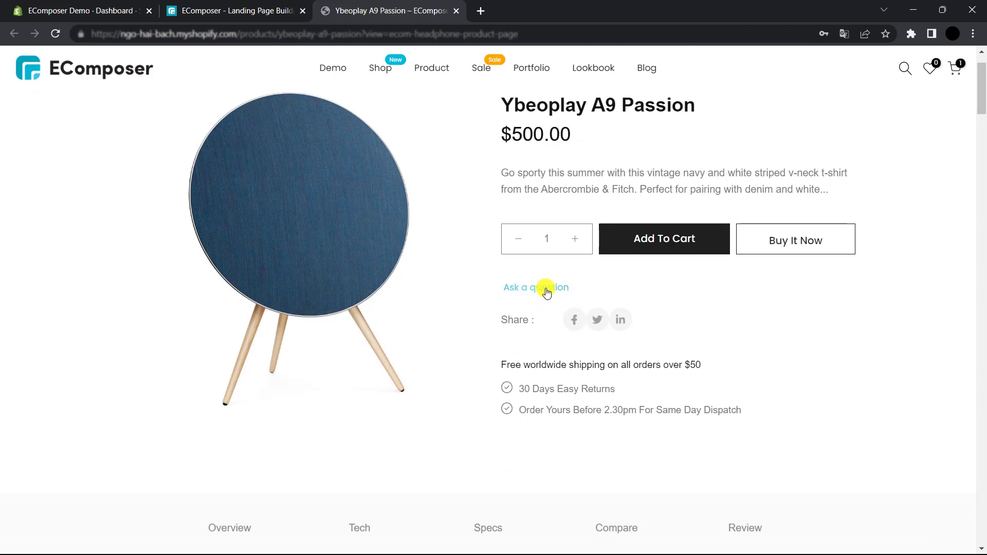
Step: Open the Ybeoplay A9 Passion question form and fill in name, email, phone and message
left_click(547, 292)
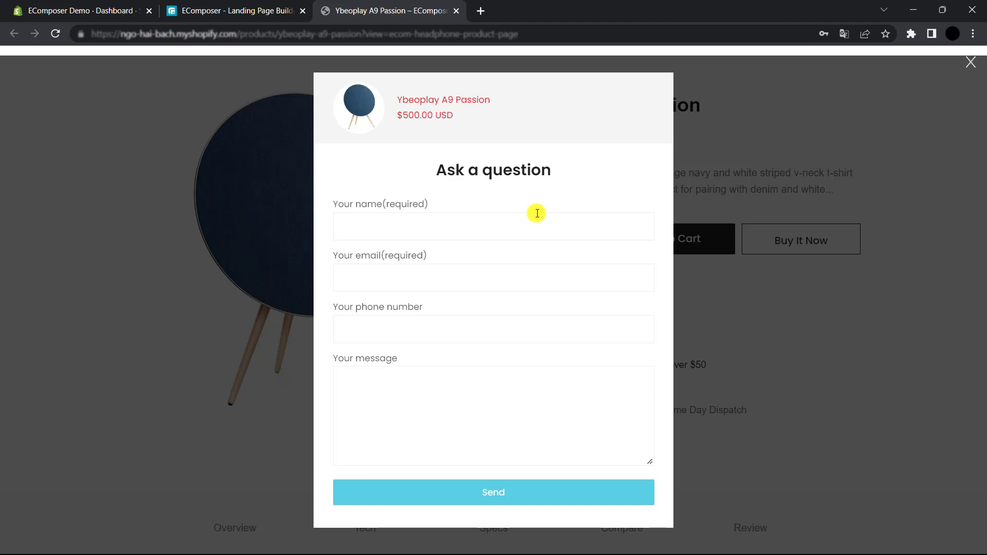
left_click(462, 224)
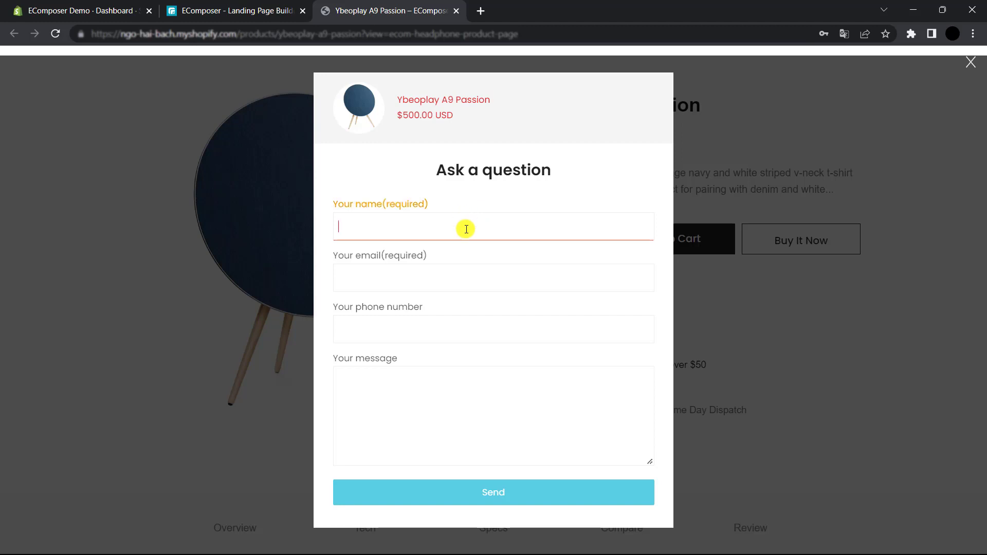
type("Eric")
left_click(463, 273)
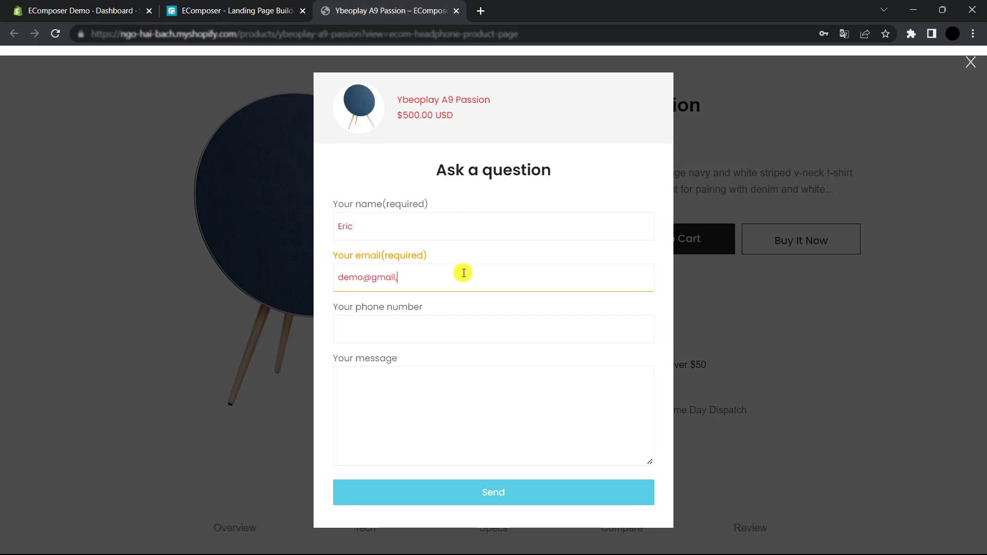
left_click(436, 334)
type("012345678")
left_click(423, 379)
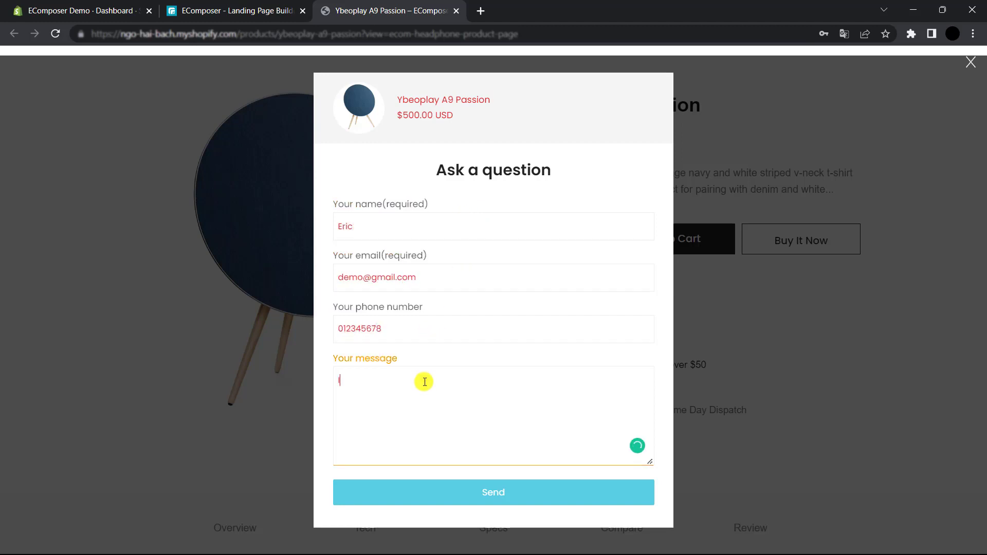
type("I want to get more information abo")
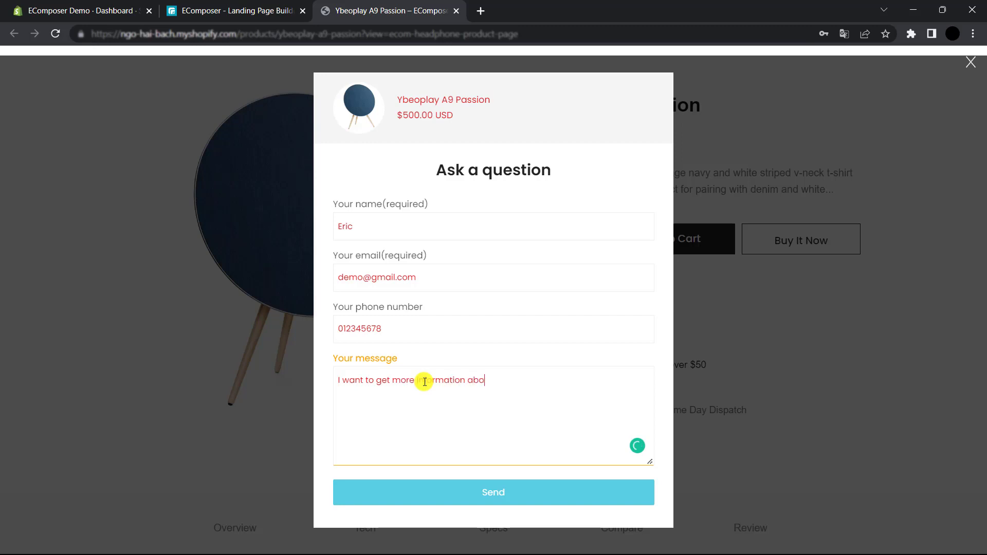
type("ut this product")
Step: Send the test question from the storefront's Ask a question form
left_click(524, 494)
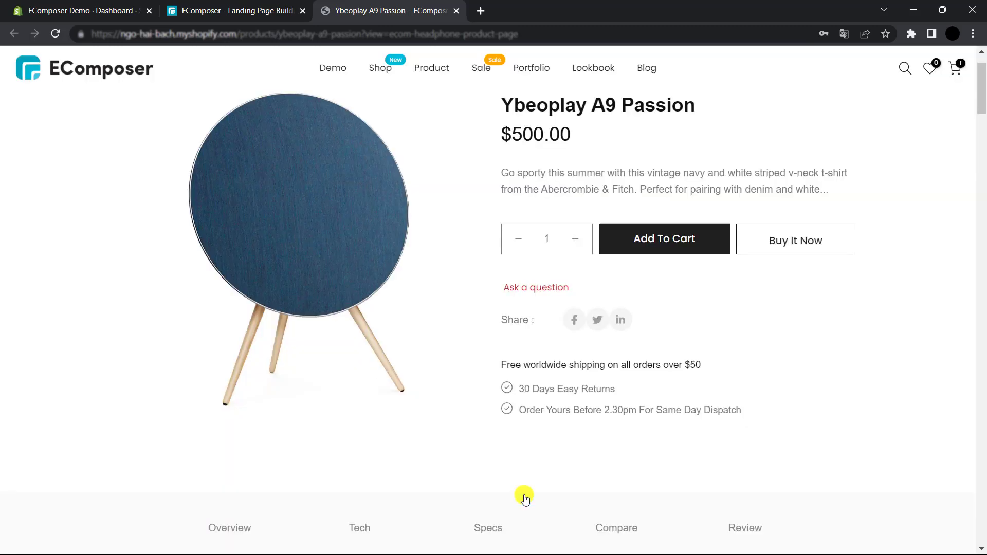
scroll(522, 488, "up", 1)
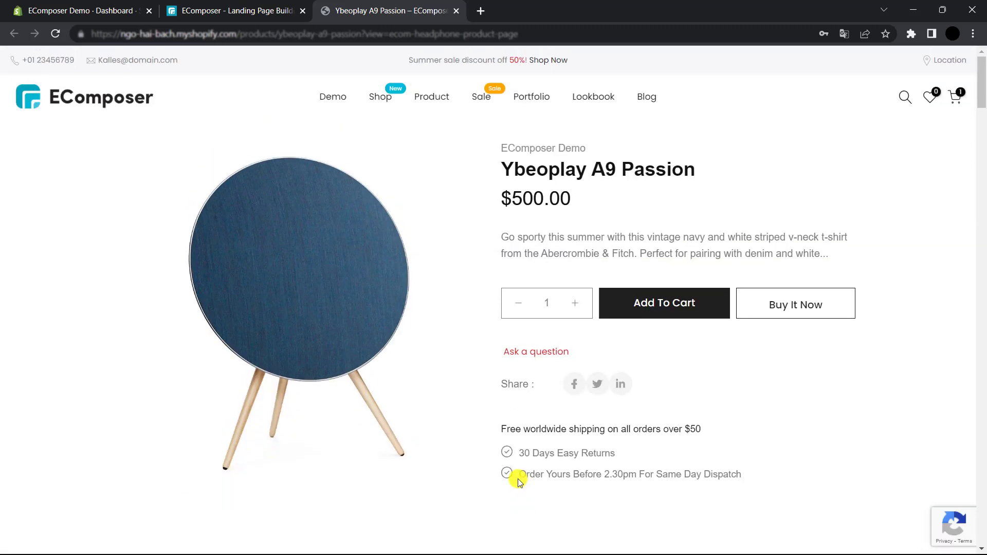